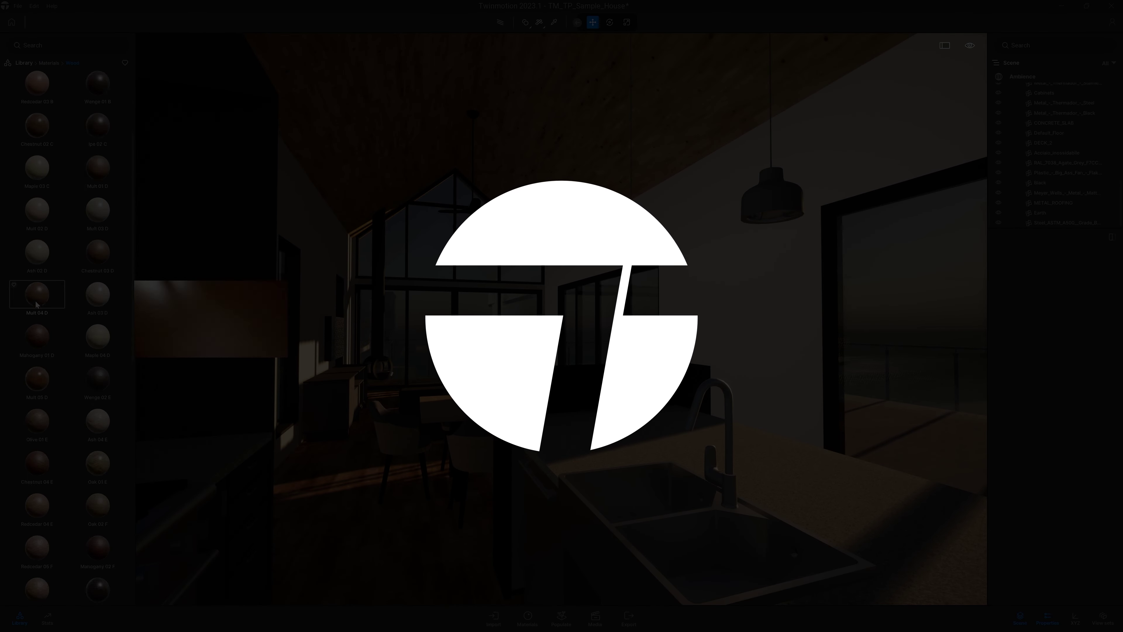
- Let the intro play and open a new project with the default desert sphere-on-pedestal scene
scroll(66, 309, down, 10)
drag(97, 328, 558, 427)
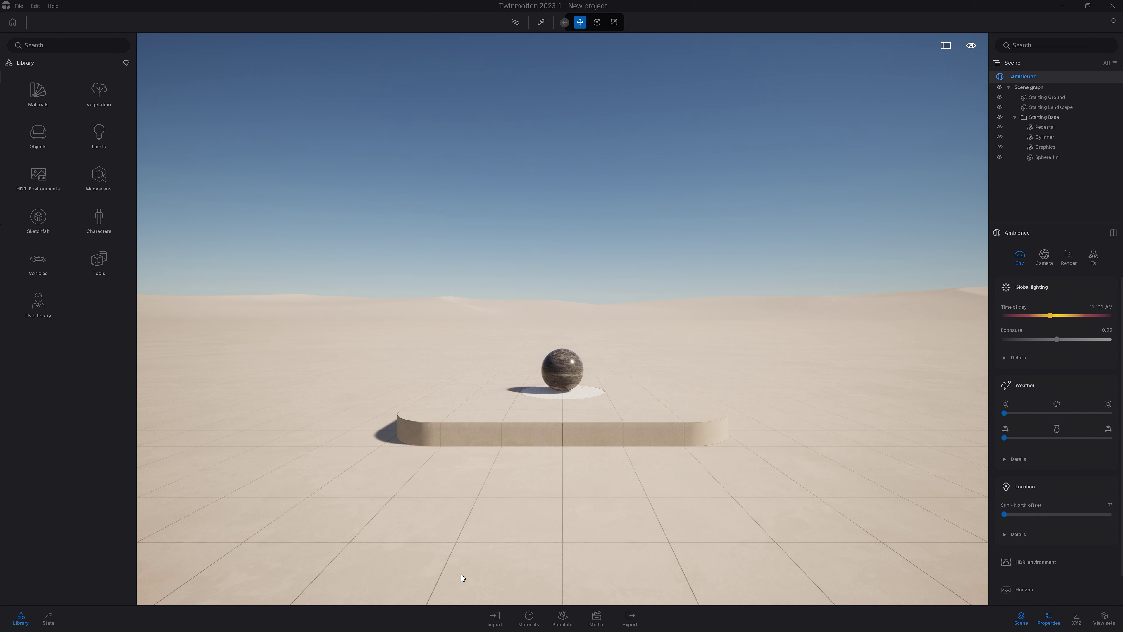
- Start a new import and browse the Direct Link, Landscape and Point Cloud types before returning to Geometry
click(494, 618)
click(156, 543)
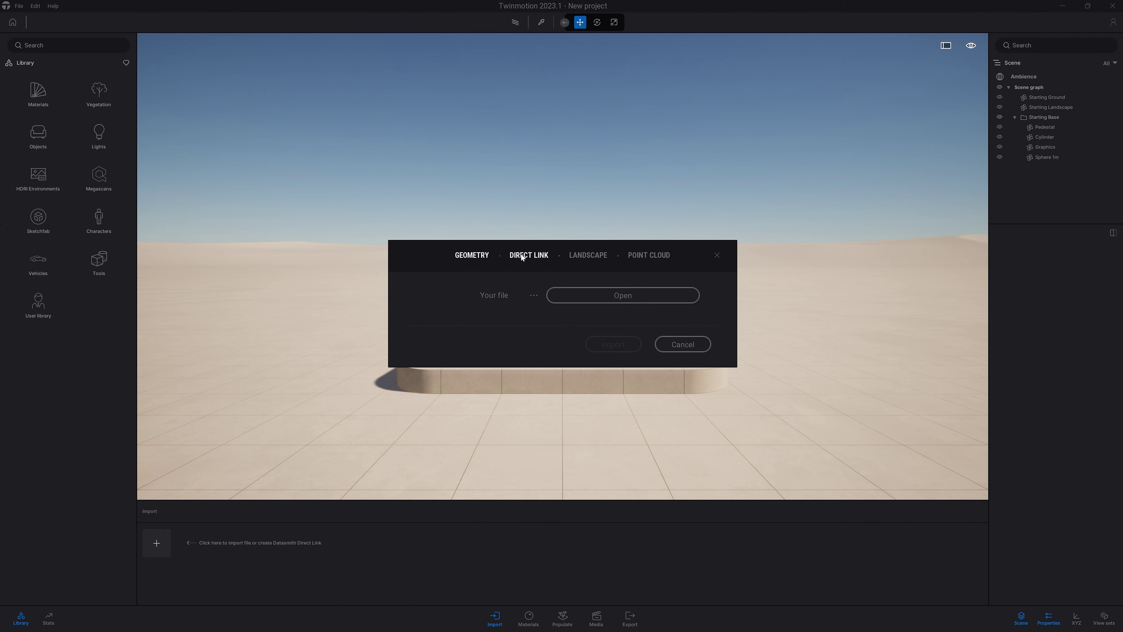
click(547, 257)
click(586, 256)
click(646, 258)
click(472, 256)
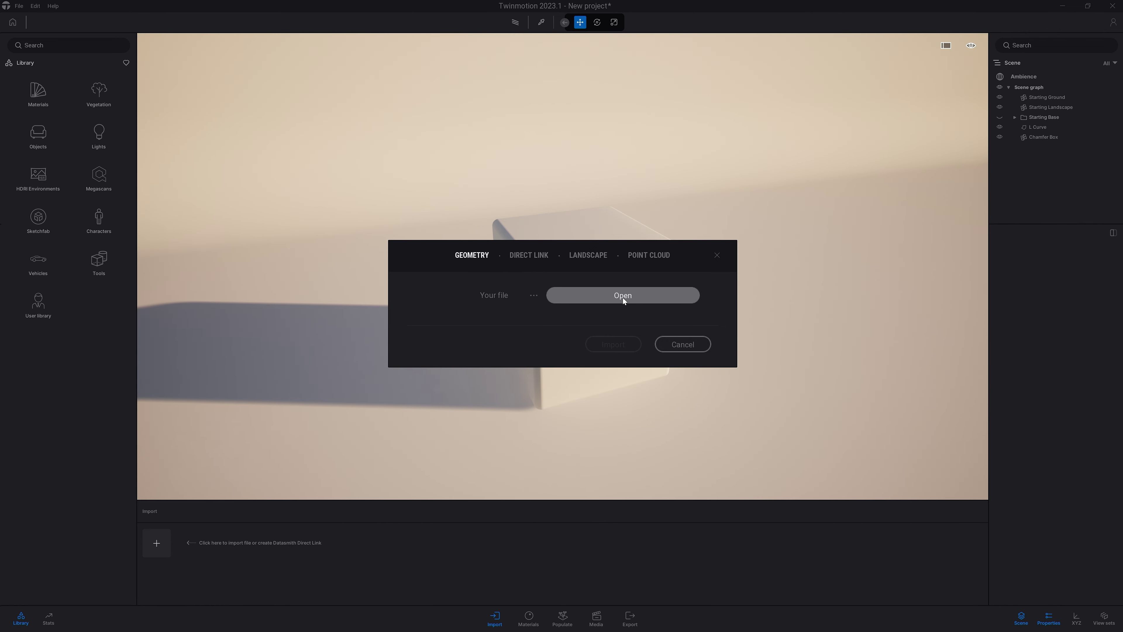
- Load Watering_Can_2.fbx into the Geometry import
click(623, 295)
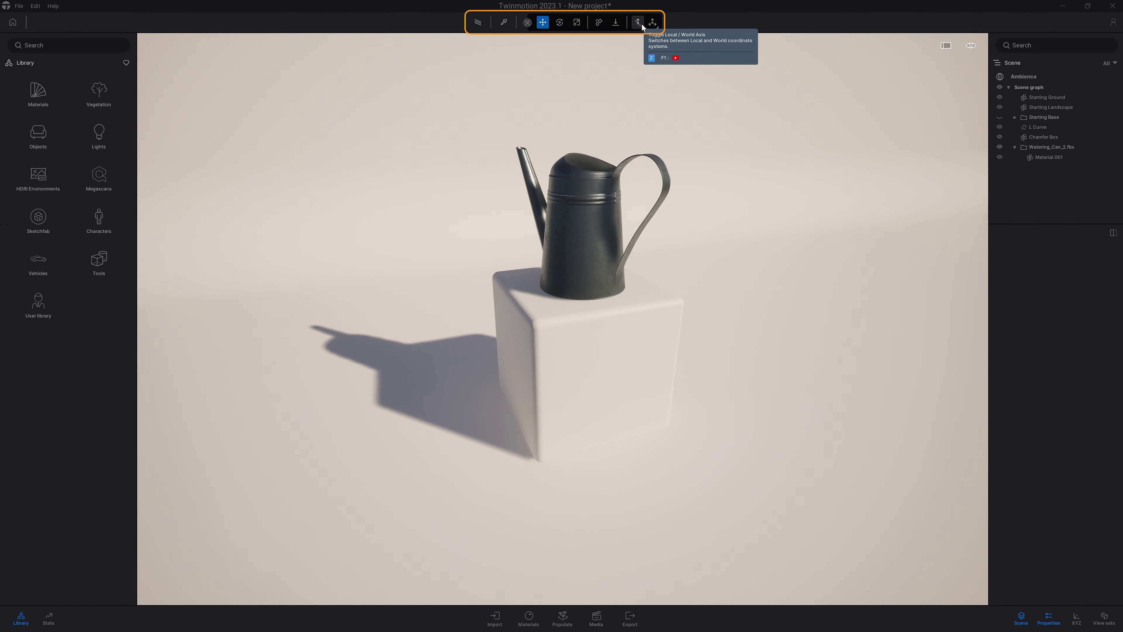
click(536, 116)
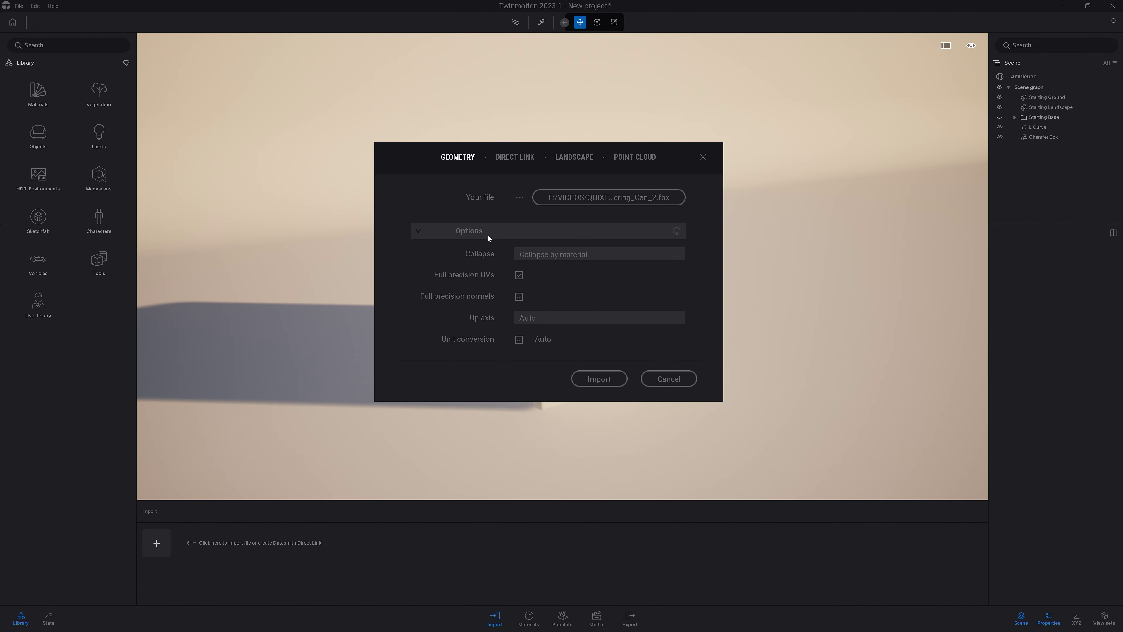
- Show the Collapse choices: Keep hierarchy, Collapse by material and Collapse all
click(669, 257)
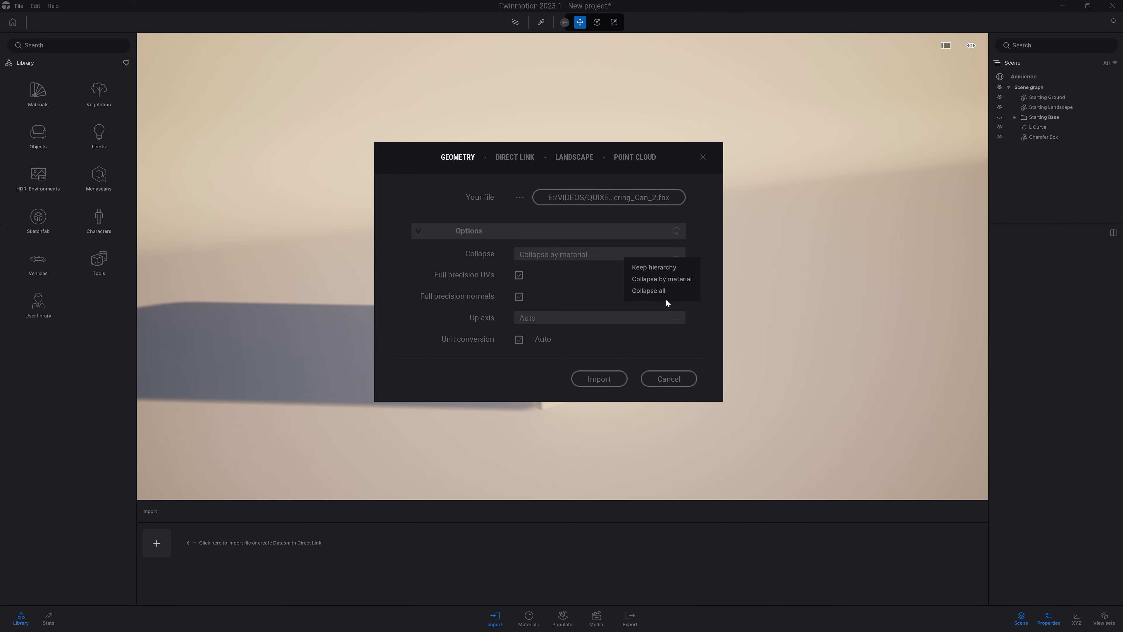
- Import the watering can and lower the roughness of its Material.001
click(602, 378)
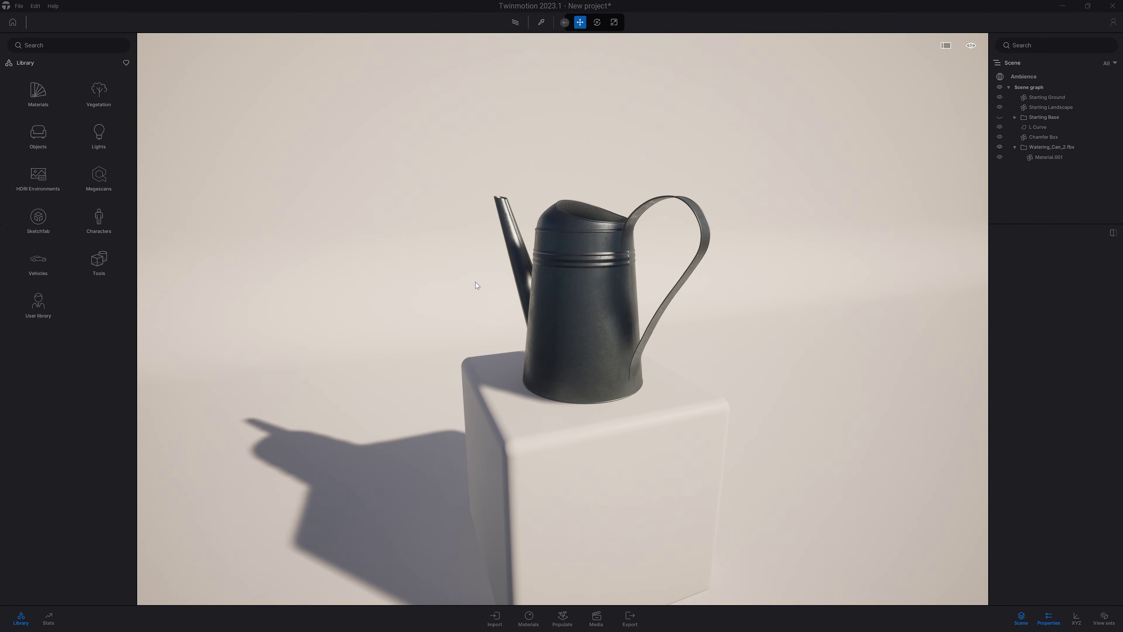
click(529, 616)
scroll(1053, 410, down, 5)
drag(1053, 414, 1027, 415)
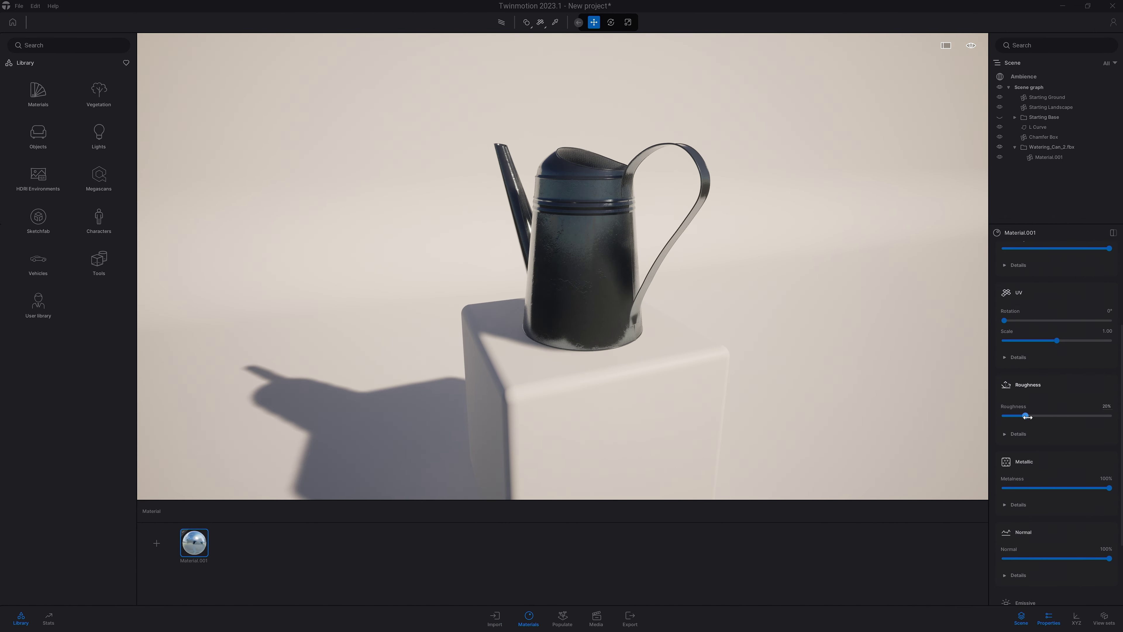
scroll(1053, 398, up, 5)
click(1106, 314)
- Change the material colour to a red shifted toward white and confirm it
drag(560, 195, 259, 120)
click(229, 213)
drag(229, 217, 155, 222)
click(312, 330)
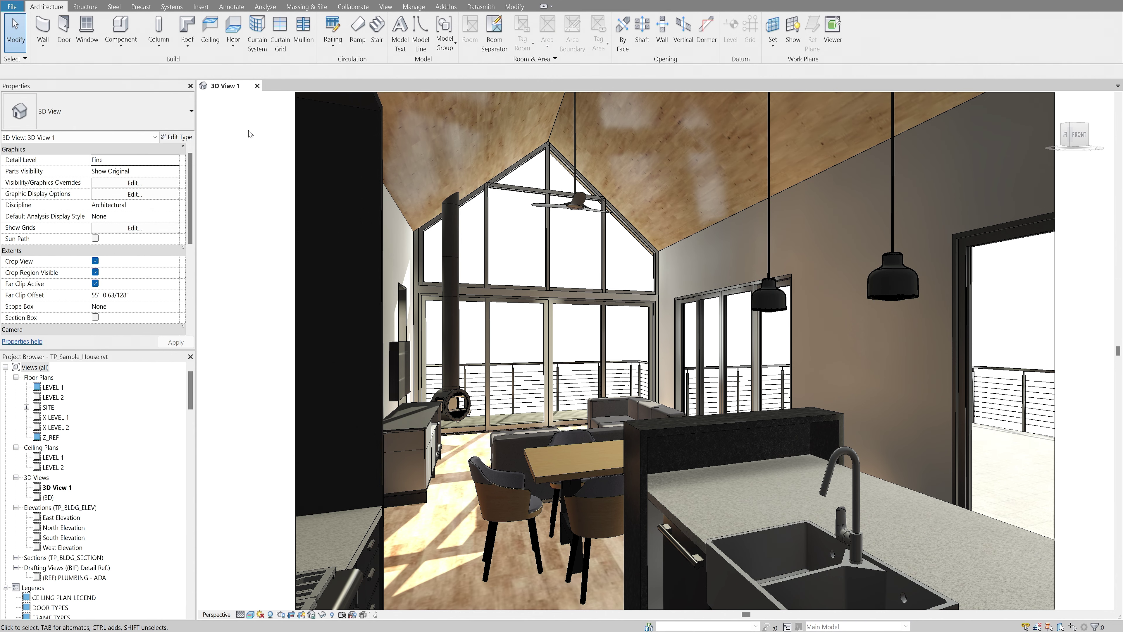
- Set up Direct Link from Revit's Twinmotion menu and open TP_Sample_House's 3D view in Twinmotion
click(383, 7)
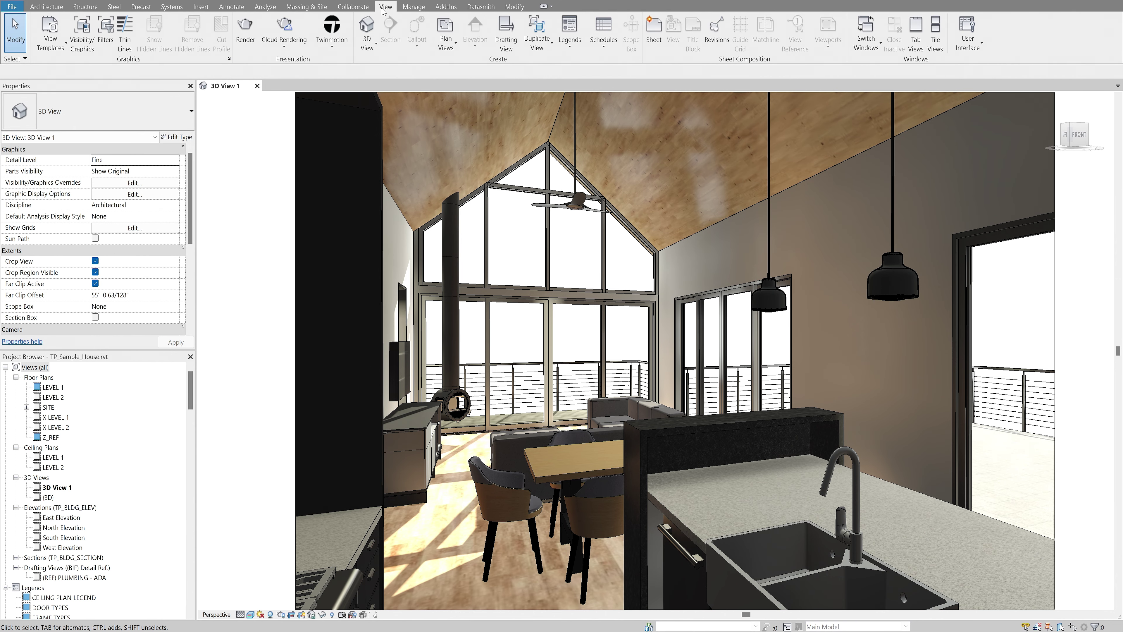
click(343, 45)
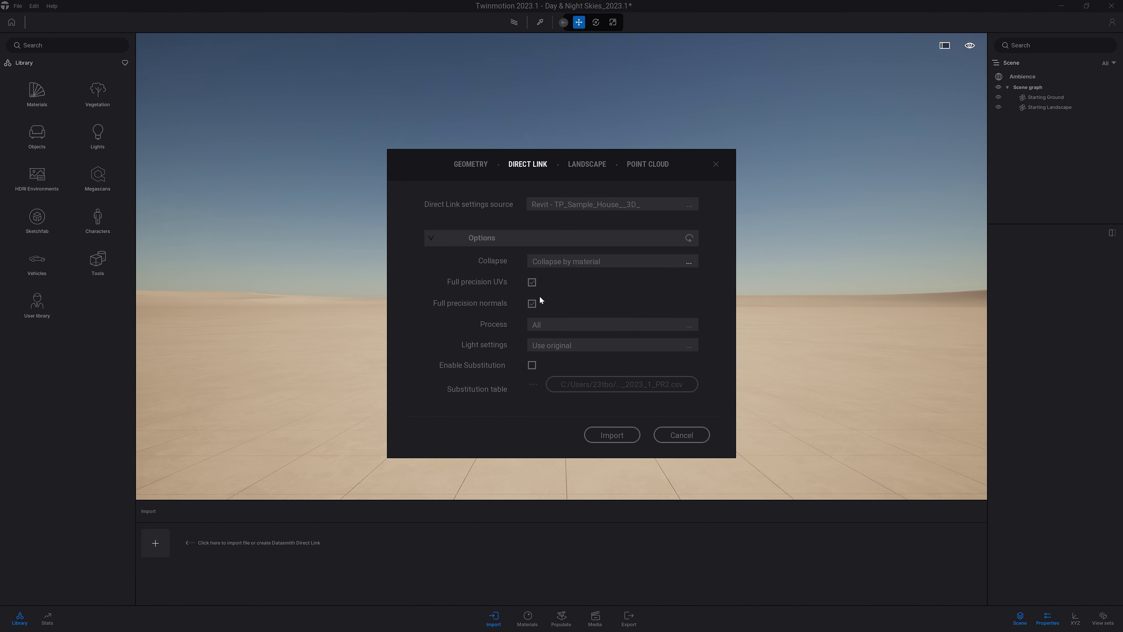
click(596, 433)
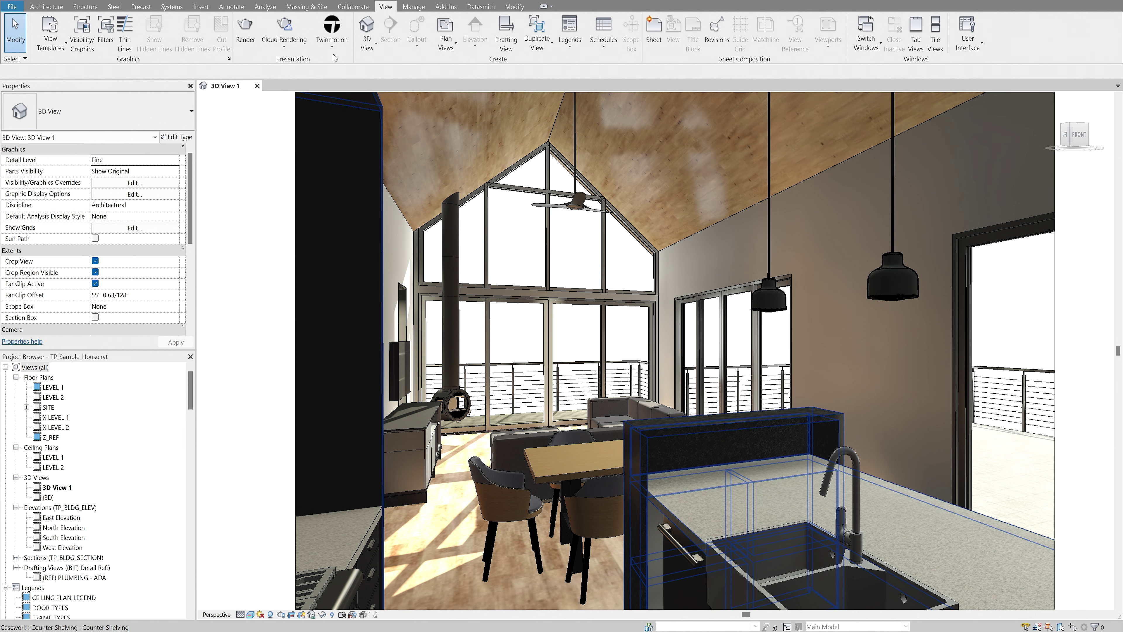
click(332, 44)
click(335, 74)
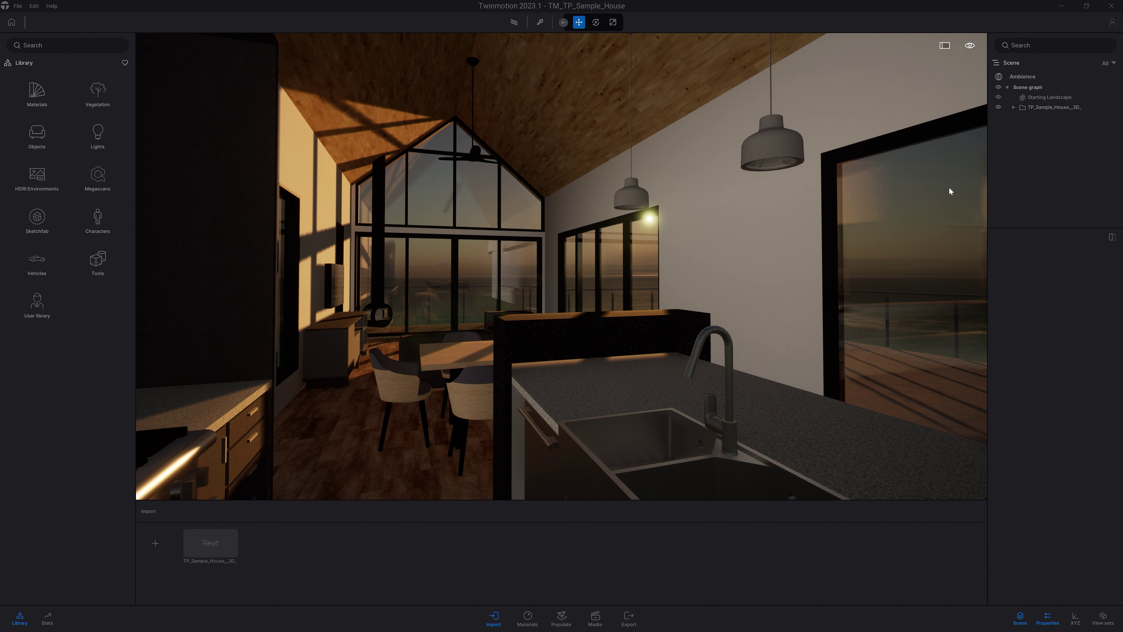
- Reload the linked house with Direct Link Settings Collapse set to Keep hierarchy
click(1014, 107)
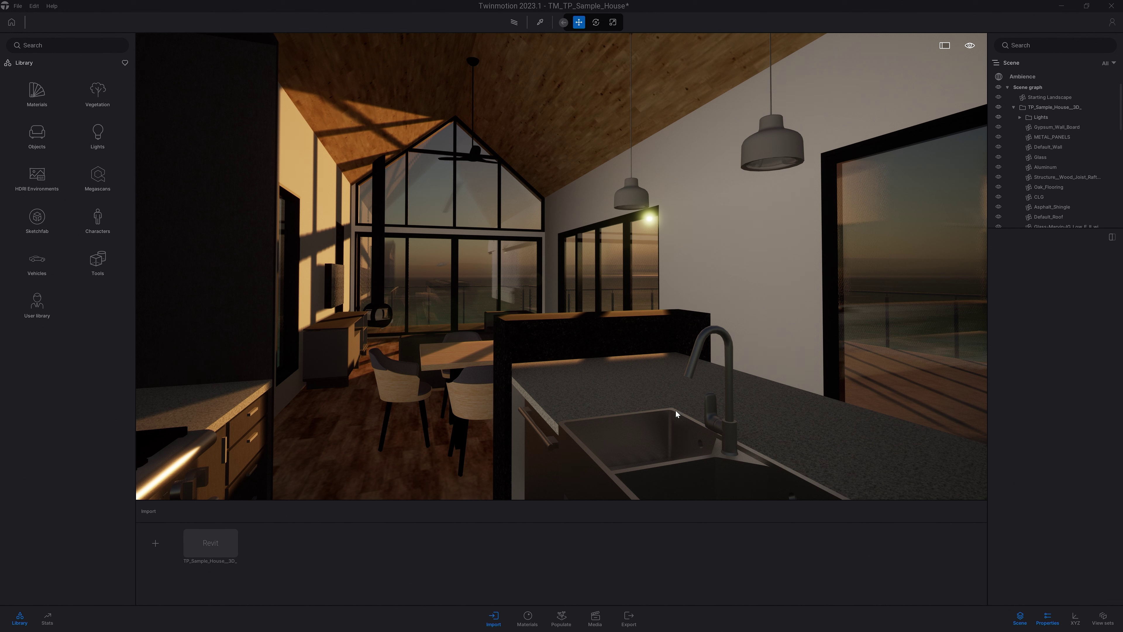
click(205, 530)
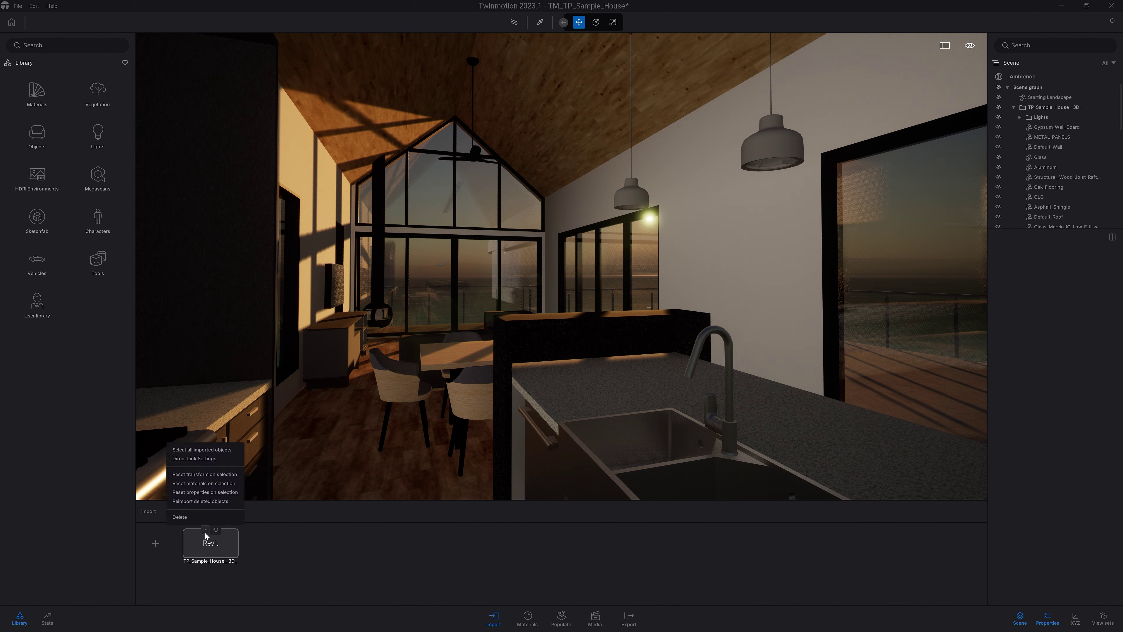
click(207, 459)
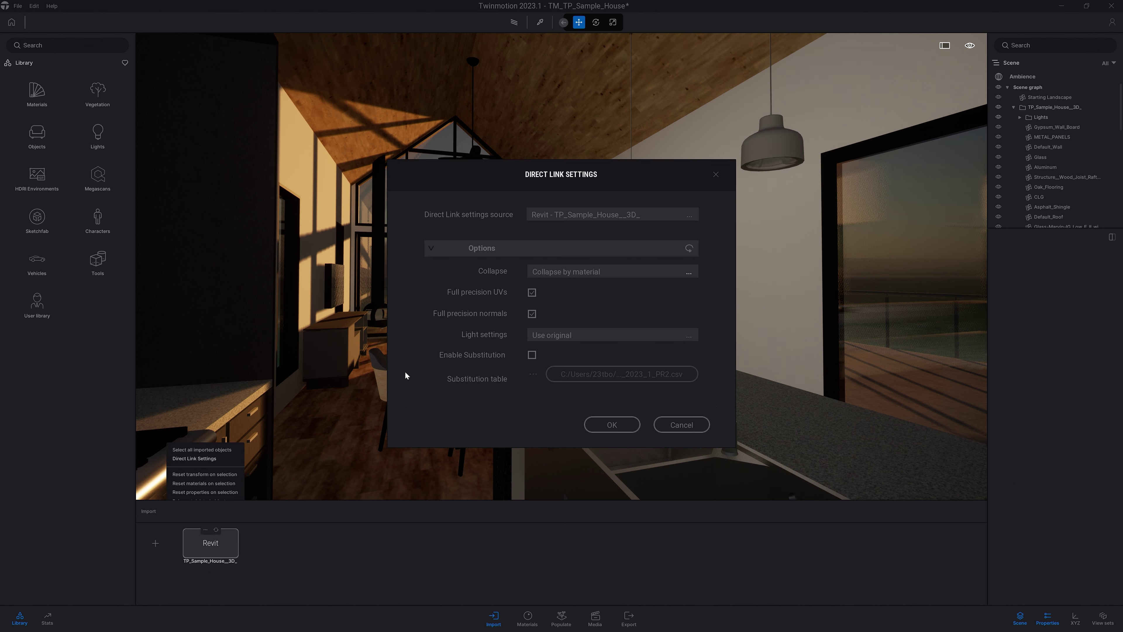
click(675, 275)
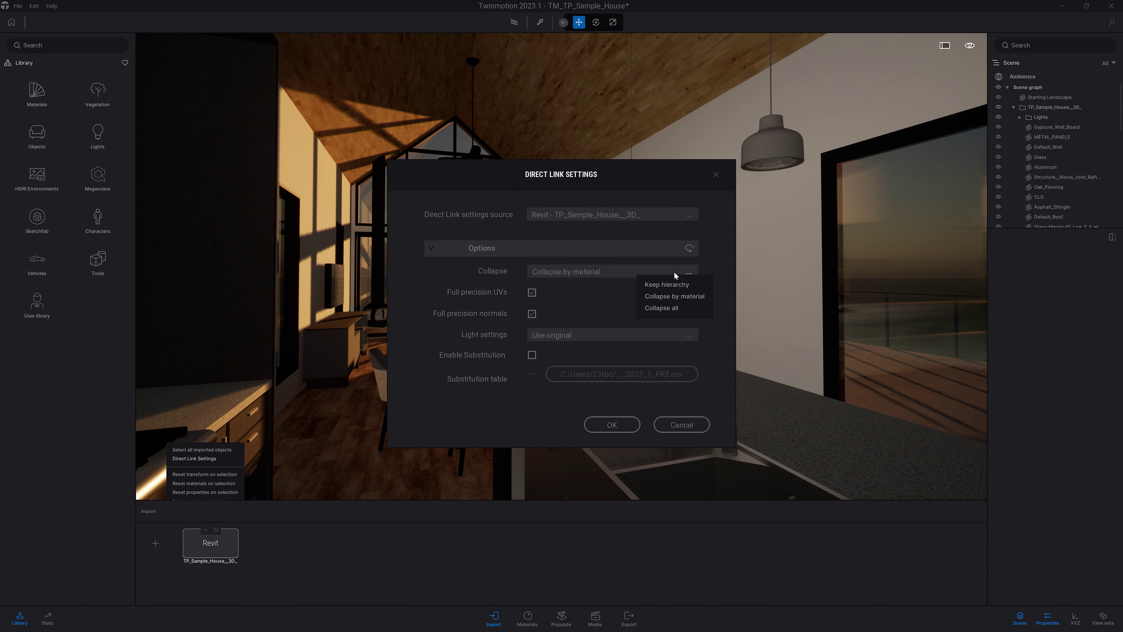
click(665, 288)
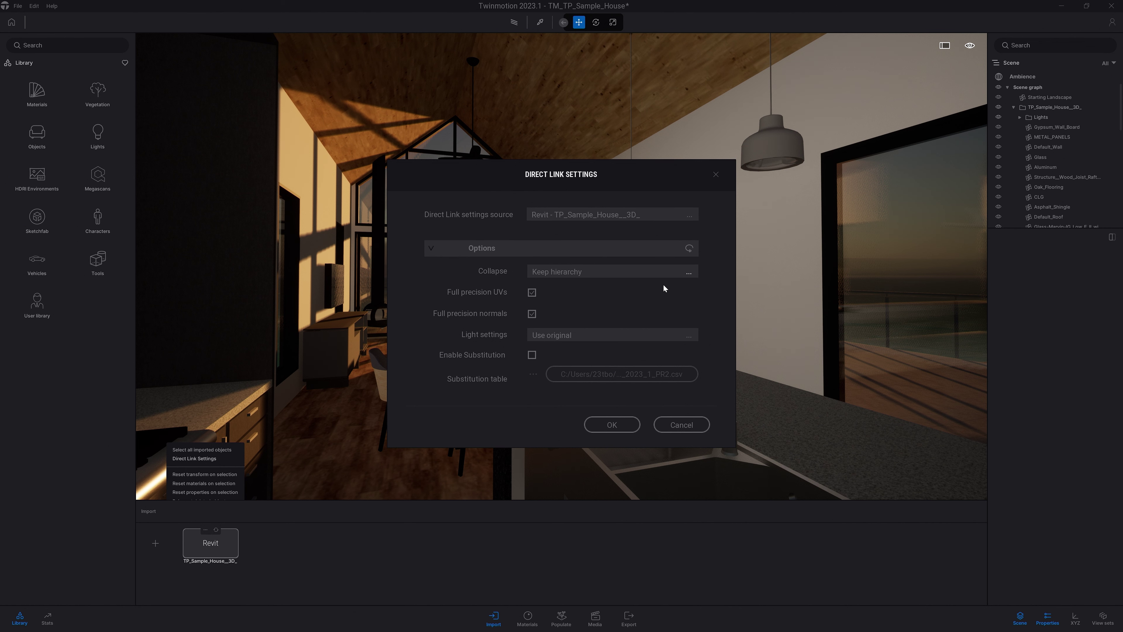
click(604, 424)
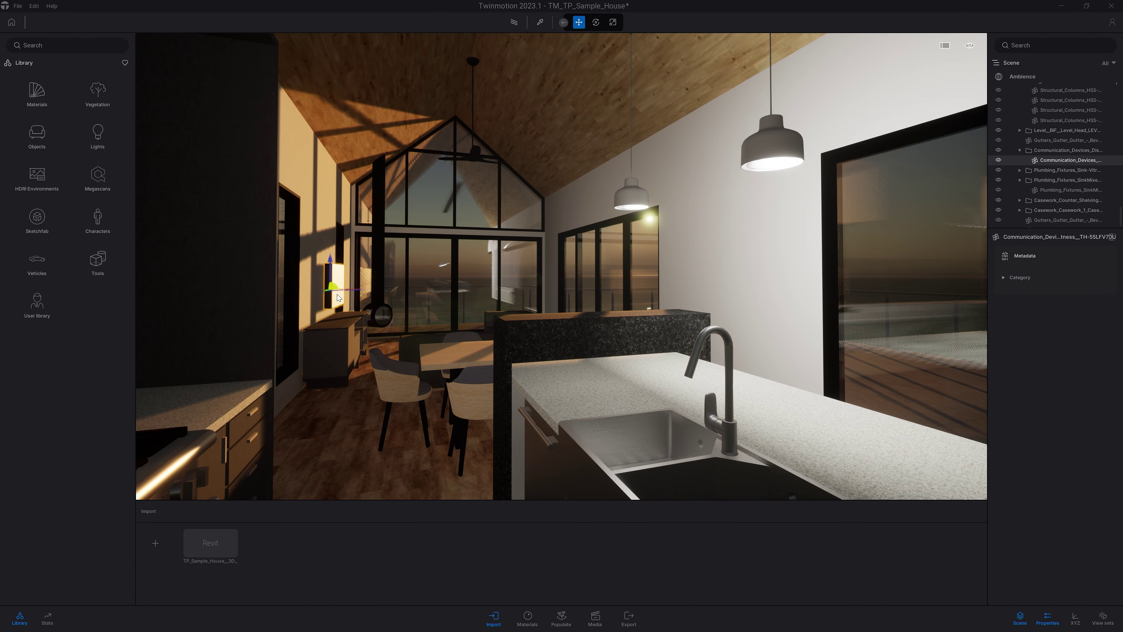
- Reload the house again with a collapsing option, then select the whole import
click(205, 529)
click(194, 458)
click(687, 272)
click(654, 309)
click(612, 425)
click(1044, 127)
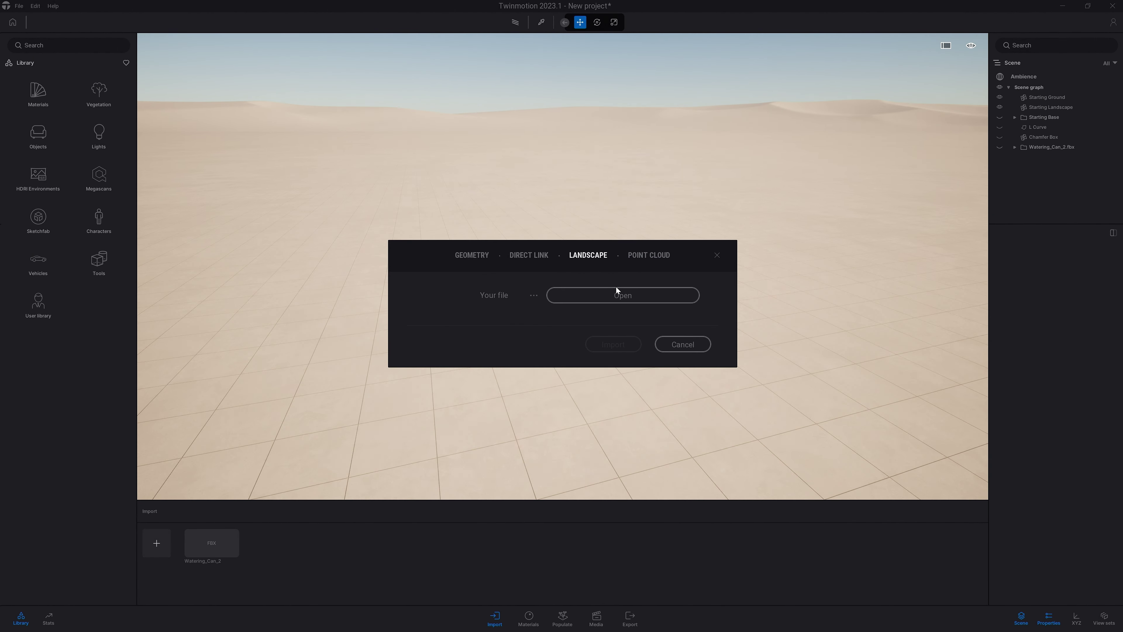
- Import HeightMap_2048x2048.png as a landscape with new largest-dimension and amplitude values
click(620, 296)
click(694, 149)
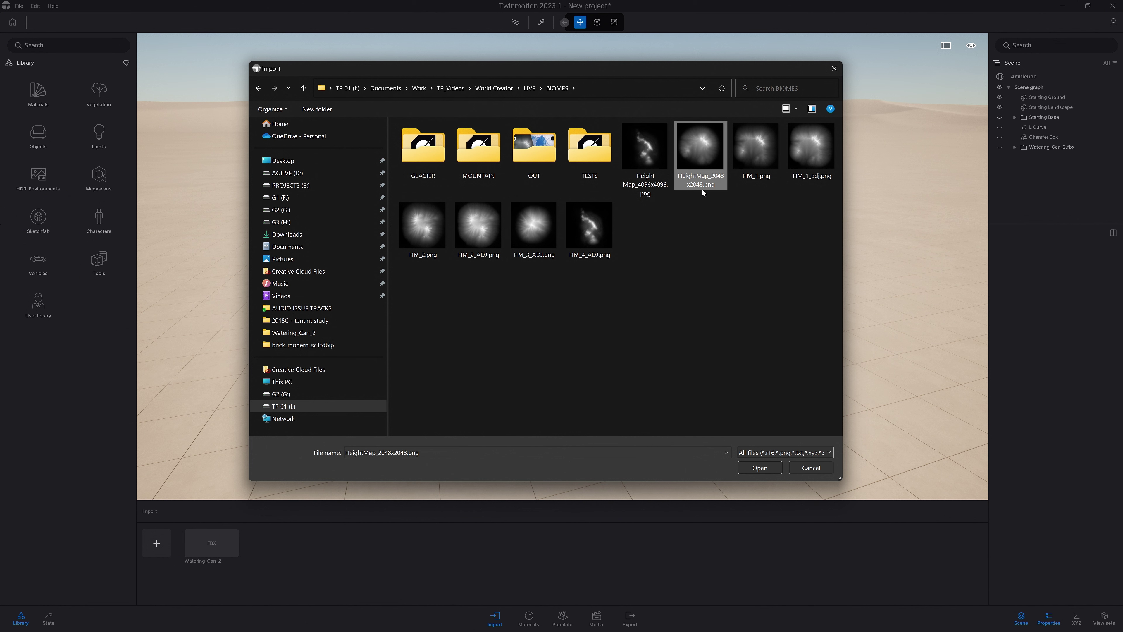
click(764, 468)
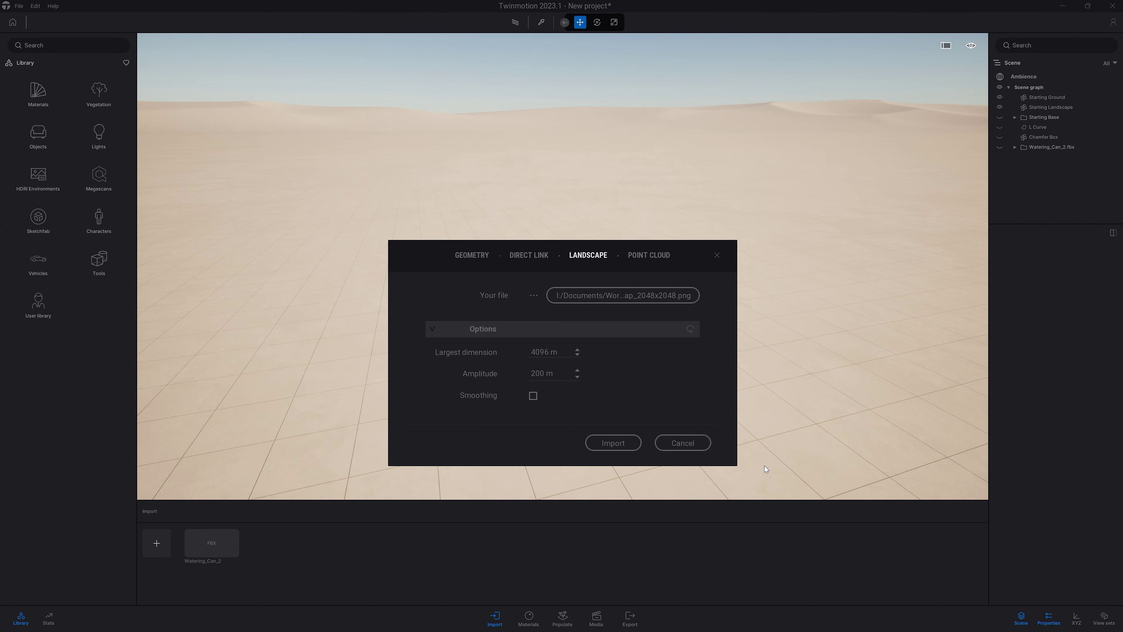
click(564, 353)
drag(563, 352, 518, 352)
text(2048)
click(536, 371)
drag(545, 373, 524, 374)
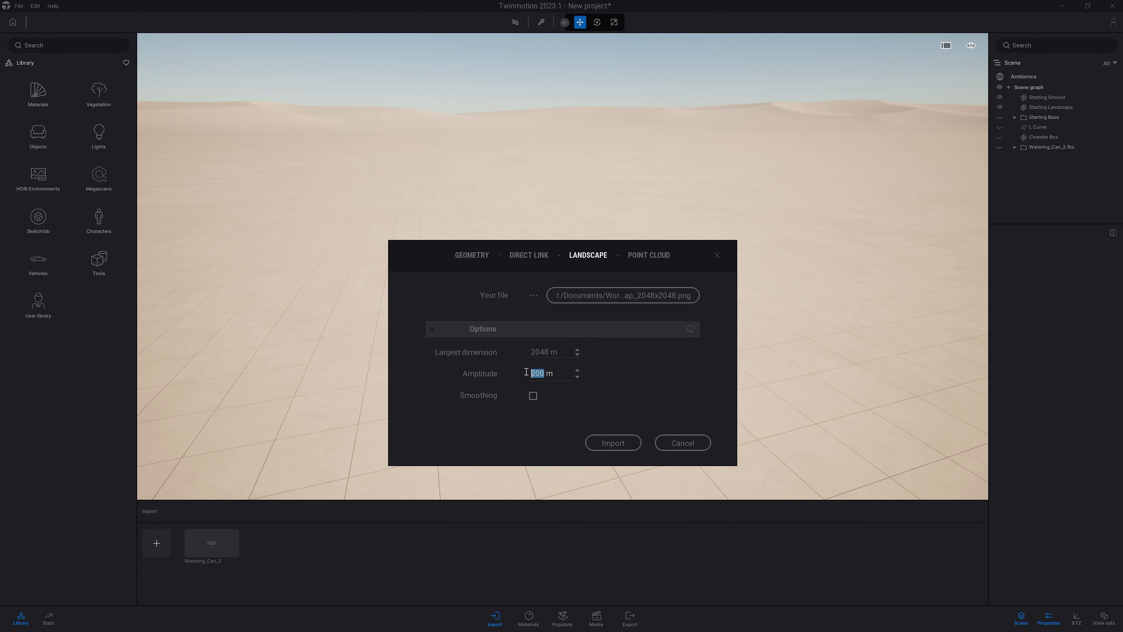
click(613, 442)
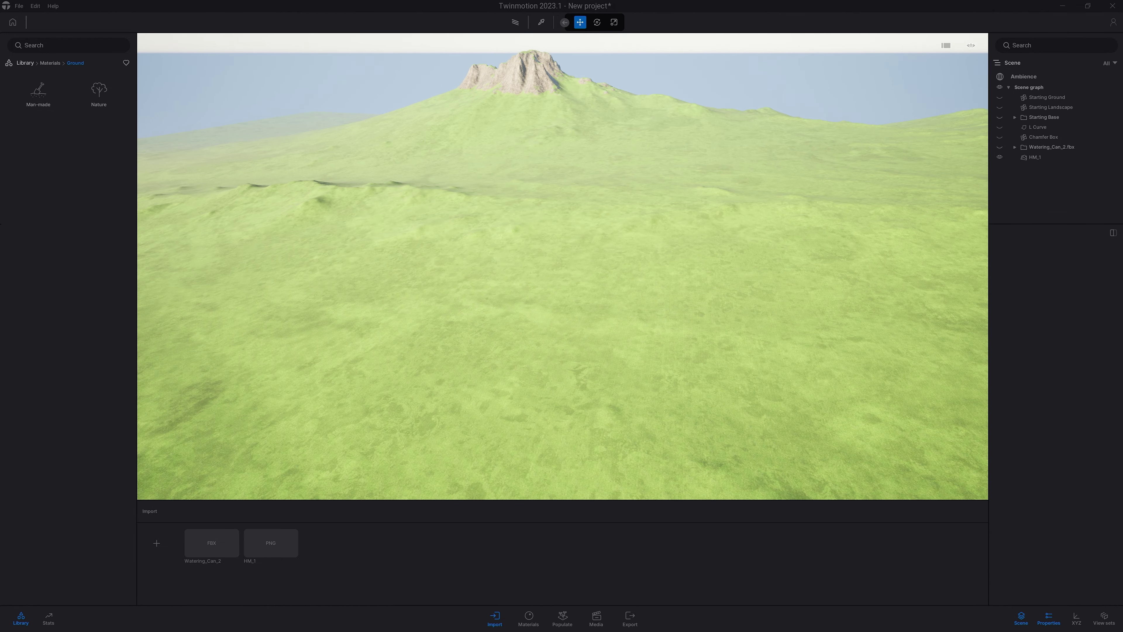
- Paint mossy rock and Grass 5 onto HM_1 and sculpt a dent into its slope
click(1034, 157)
click(1007, 363)
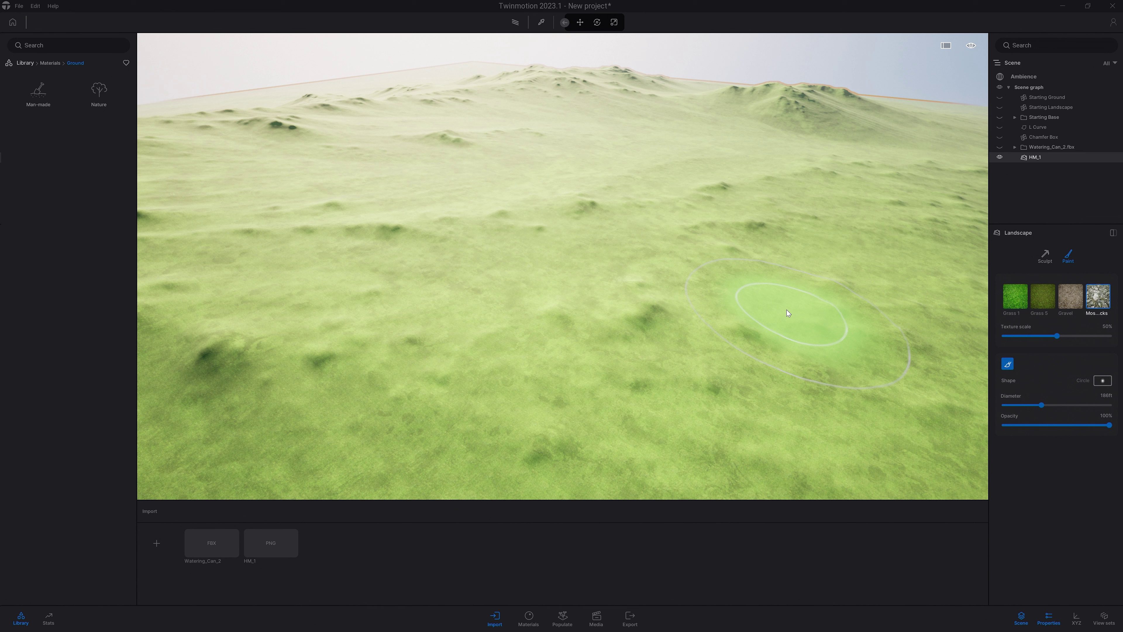
drag(526, 309, 689, 351)
click(1043, 296)
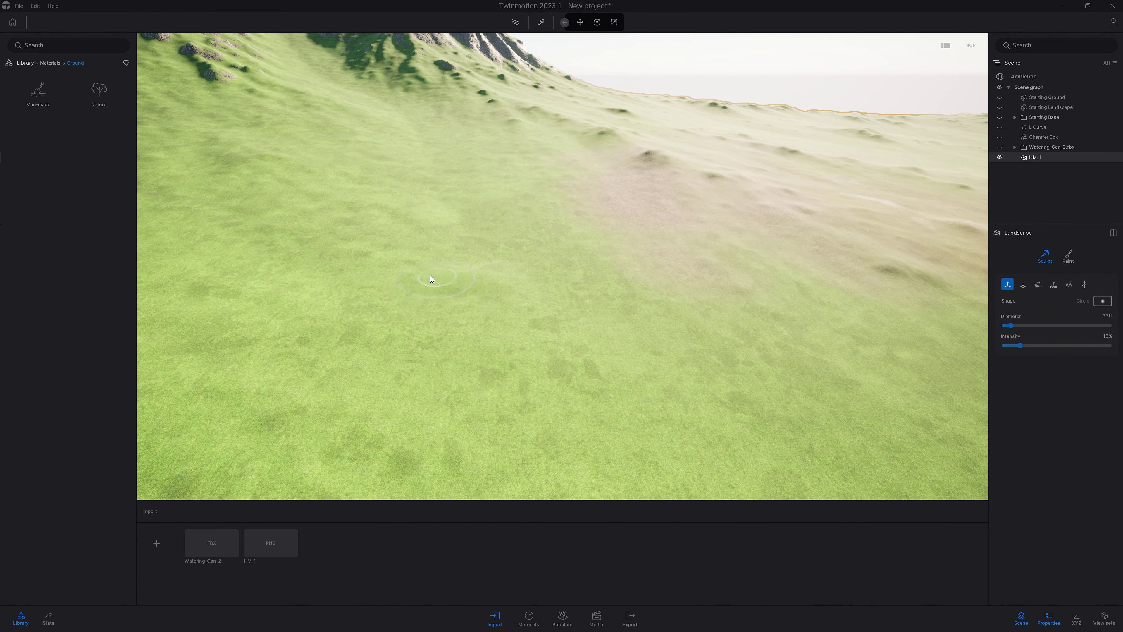
mouse_move(429, 275)
mouse_down()
mouse_move(484, 338)
mouse_move(572, 377)
mouse_move(284, 287)
mouse_up()
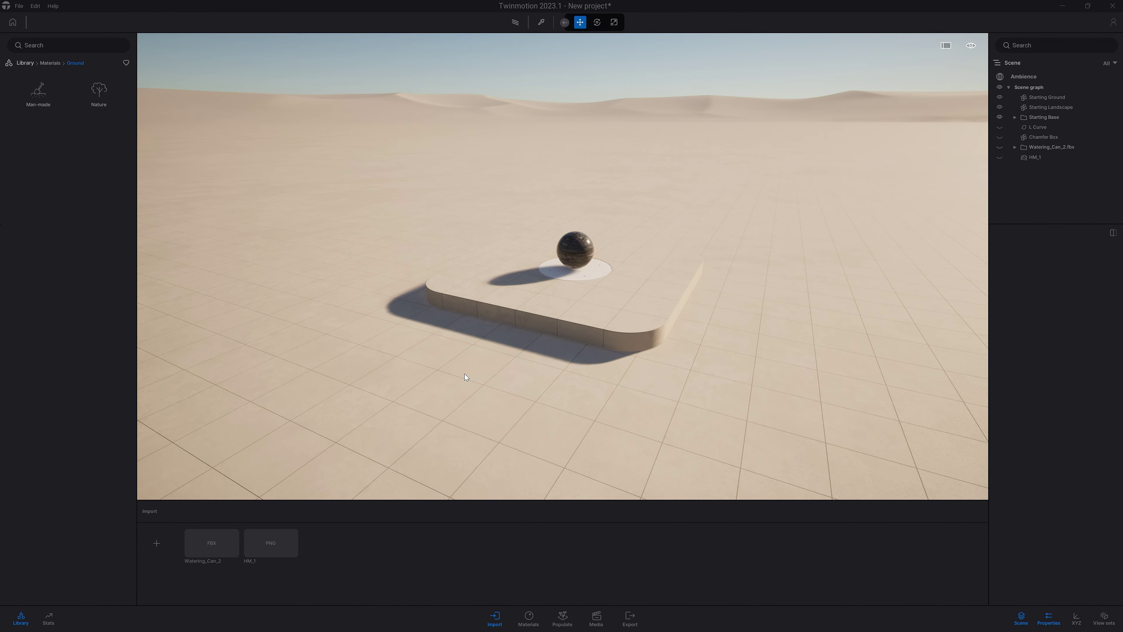
- Start another import and switch it to the Point Cloud type
click(159, 544)
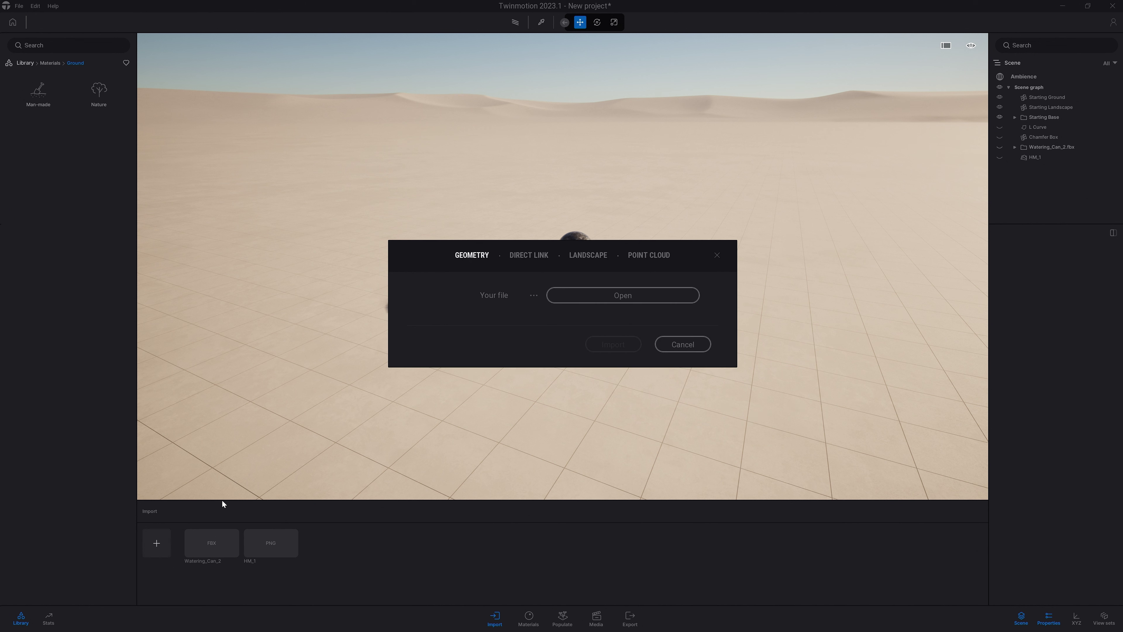
click(659, 256)
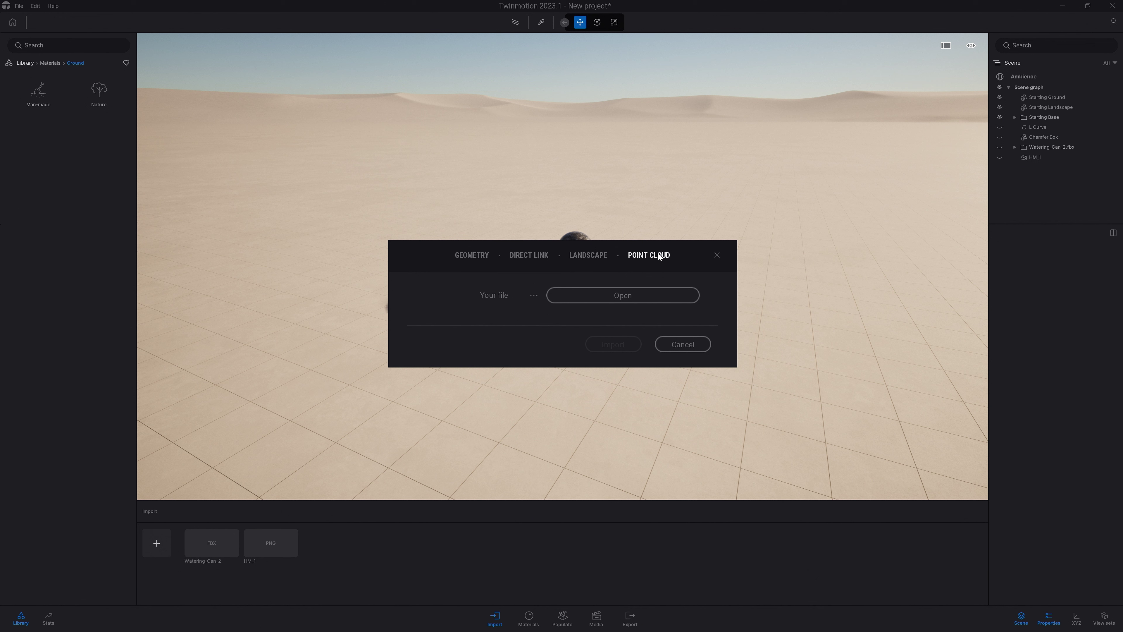